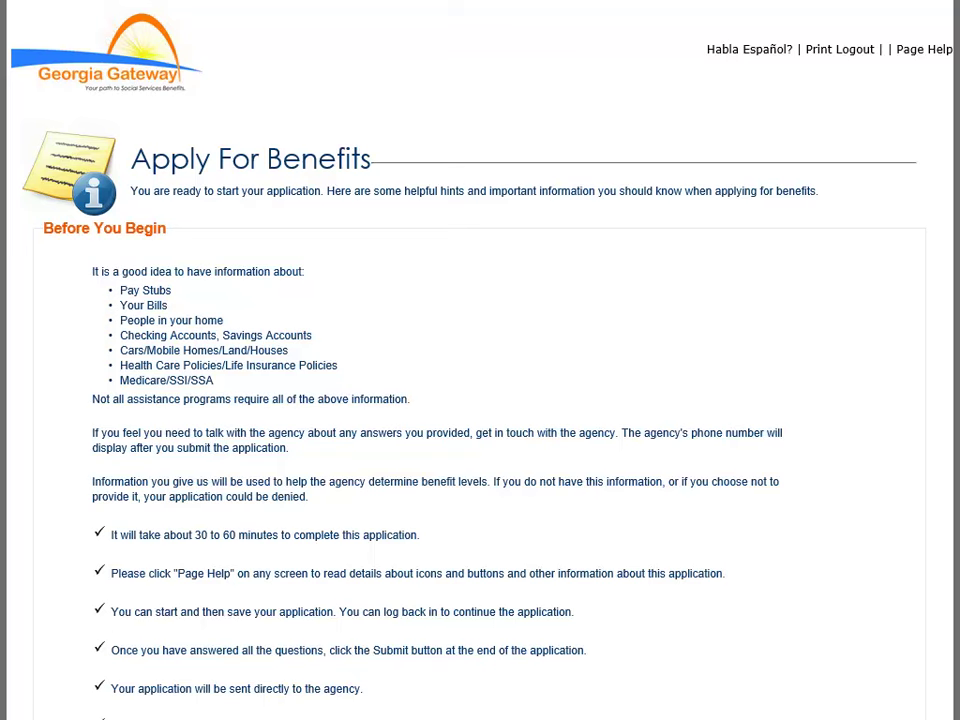
Step: Scroll down past the Apply For Benefits introduction to the Medical Assistance information
scroll(480, 400, "down", 3)
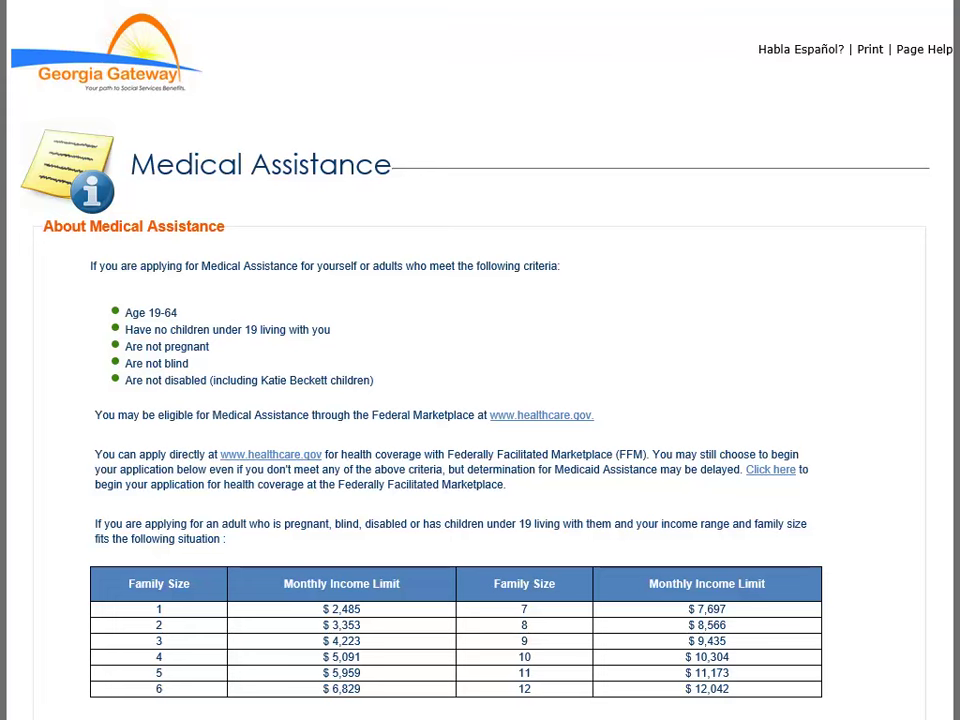
Step: Scroll through the Medical Assistance eligibility and income limit information
scroll(480, 400, "down", 3)
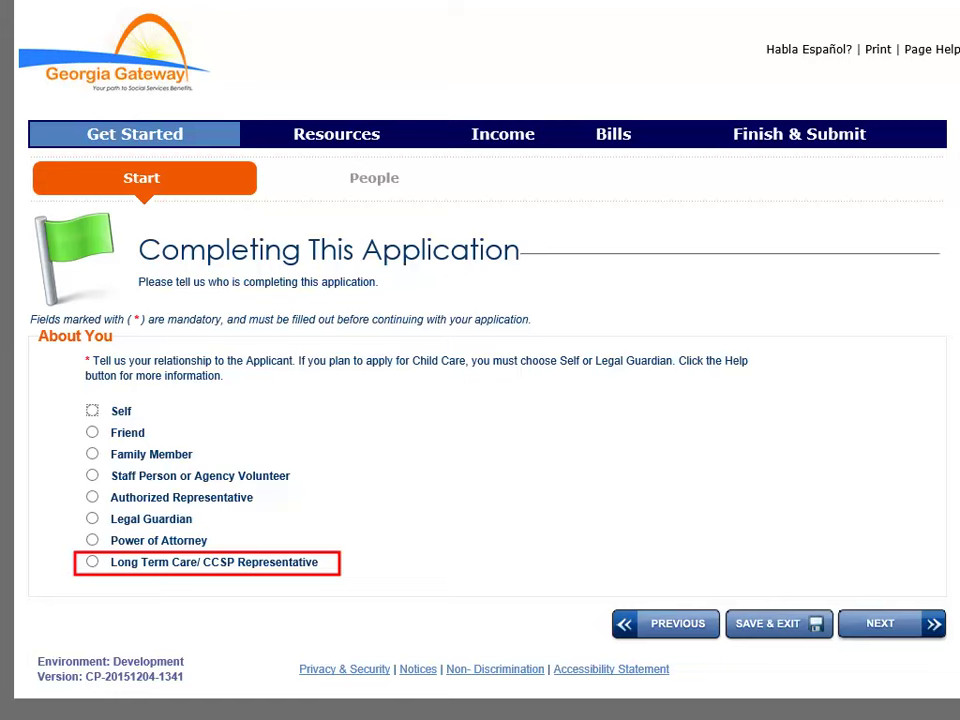
Step: Select Long Term Care/ CCSP Representative as the relationship to the applicant
left_click(92, 562)
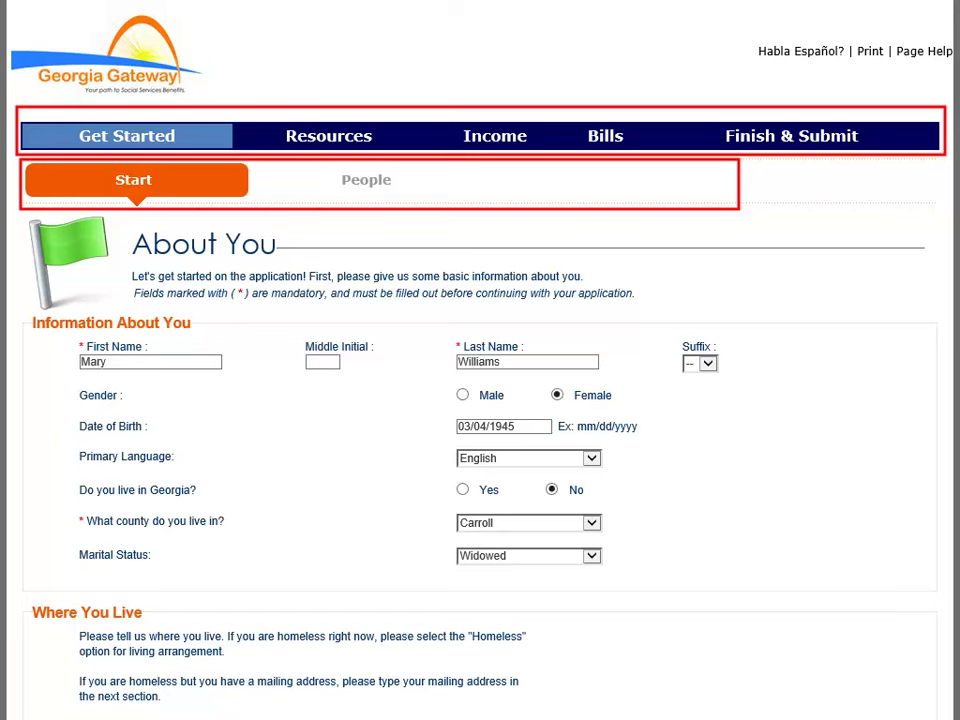
Step: Scroll down through the completed About You and Where You Live details
scroll(480, 360, "down", 3)
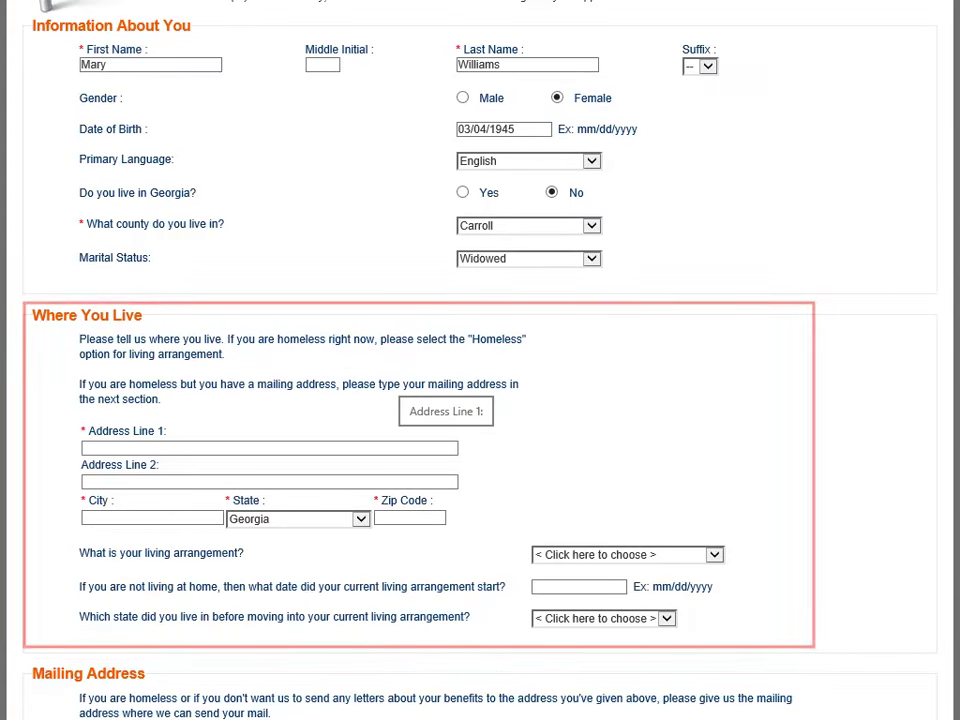
scroll(480, 360, "down", 6)
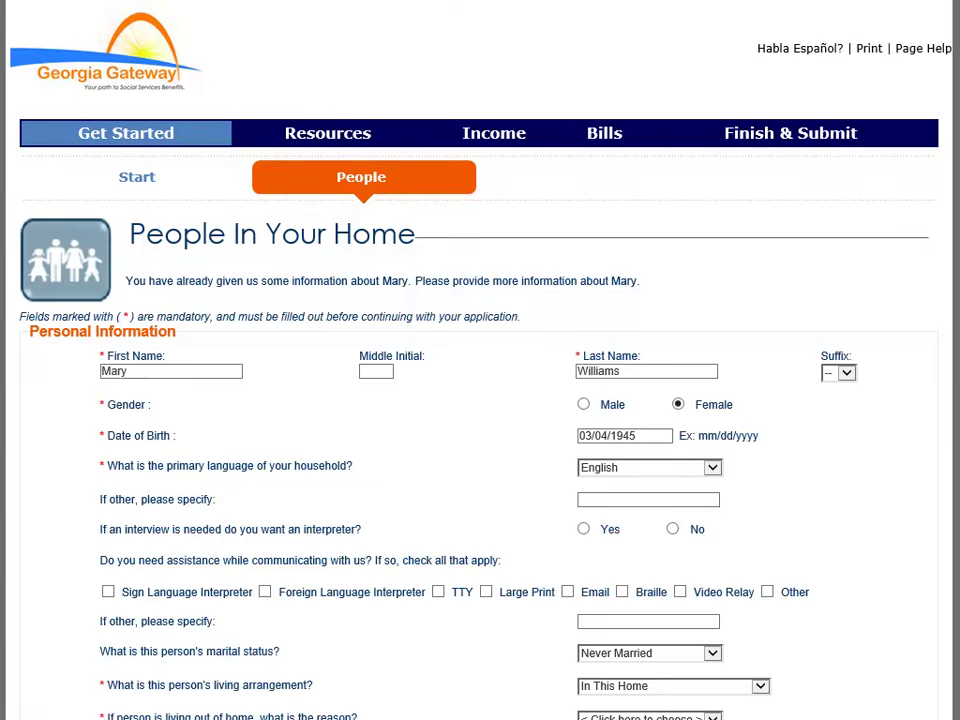
Step: Enter 2 as the number of people living in the home
scroll(480, 400, "down", 7)
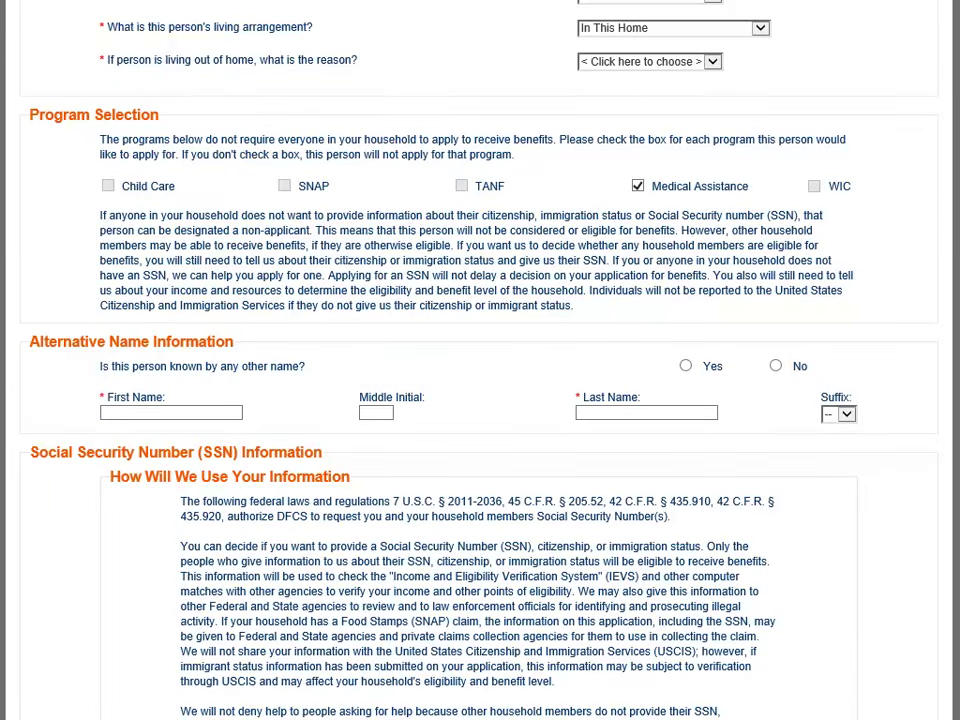
scroll(480, 400, "down", 5)
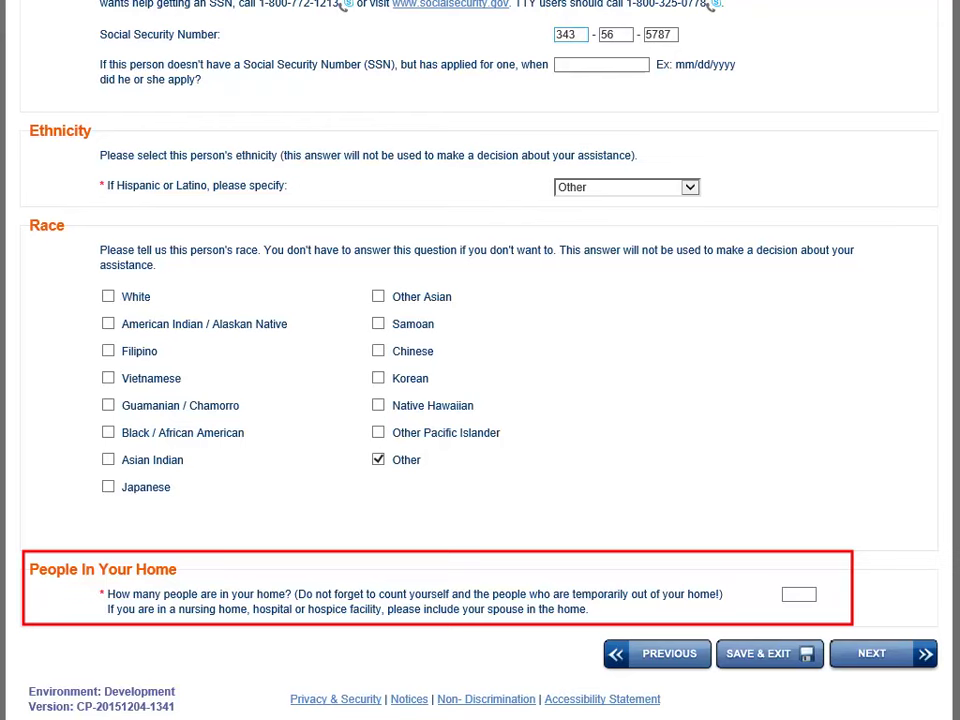
left_click(798, 594)
type("2")
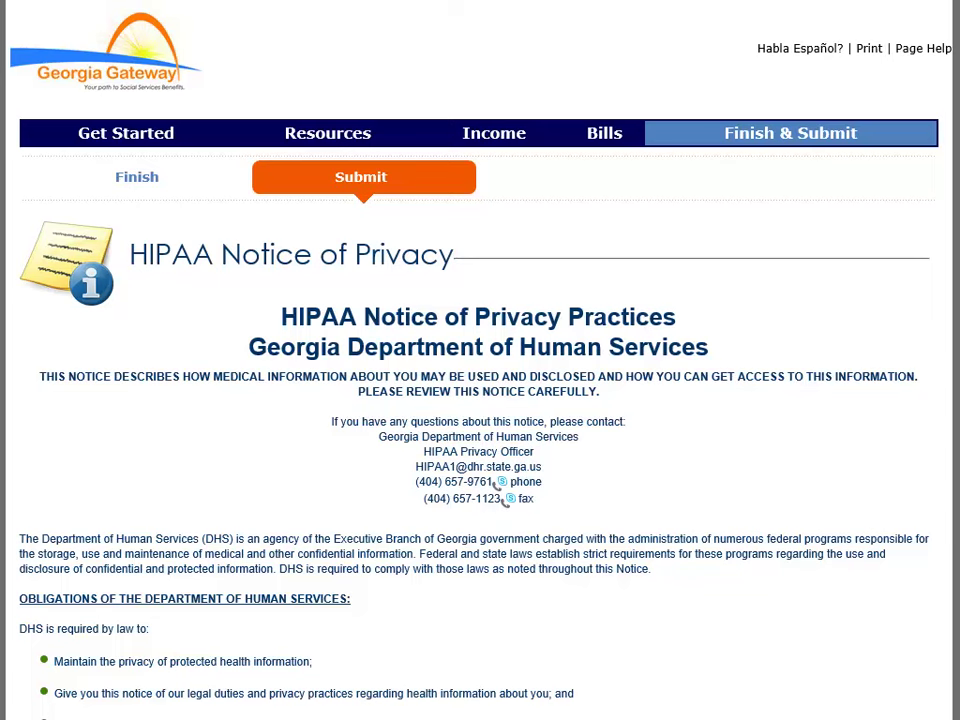
Step: Acknowledge the HIPAA privacy notice and sign it with the applicant's first and last name
key("End")
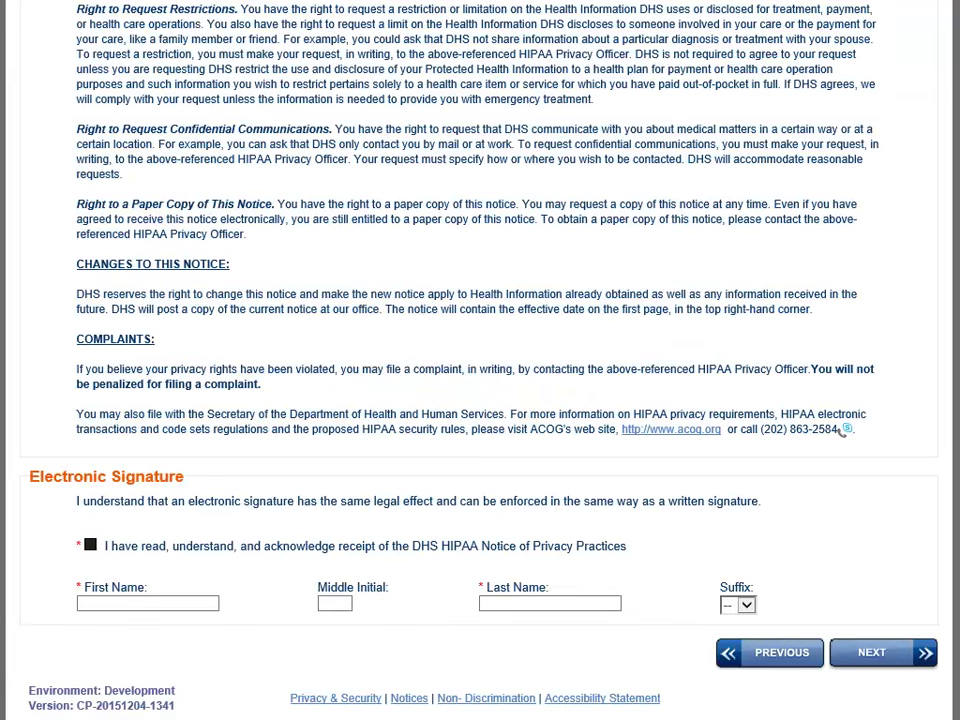
left_click(90, 544)
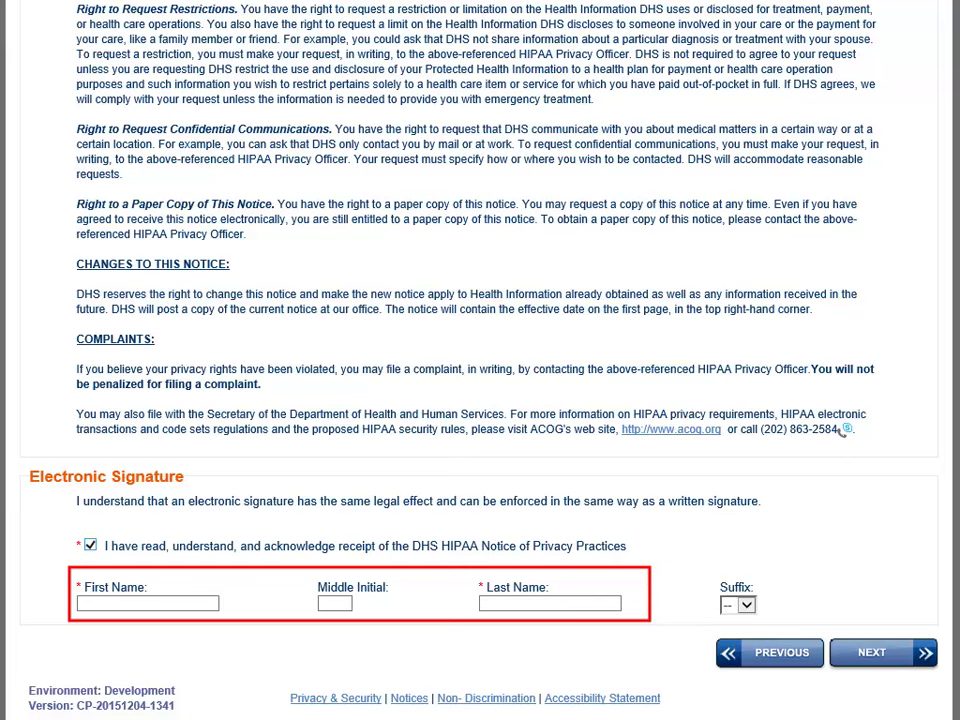
key("Tab")
key("Tab")
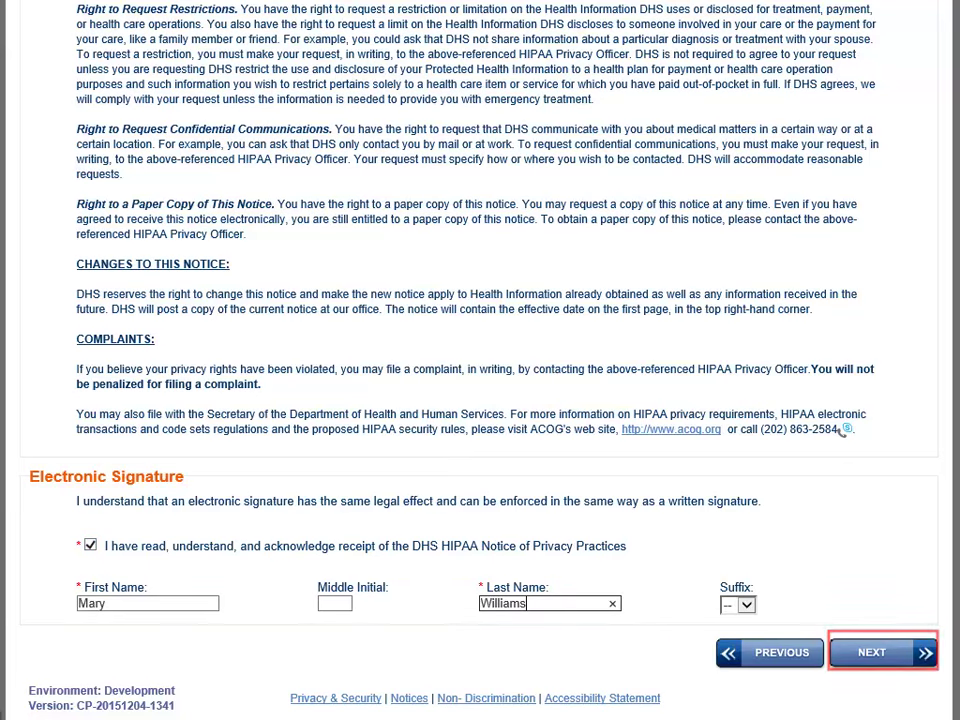
key("Return")
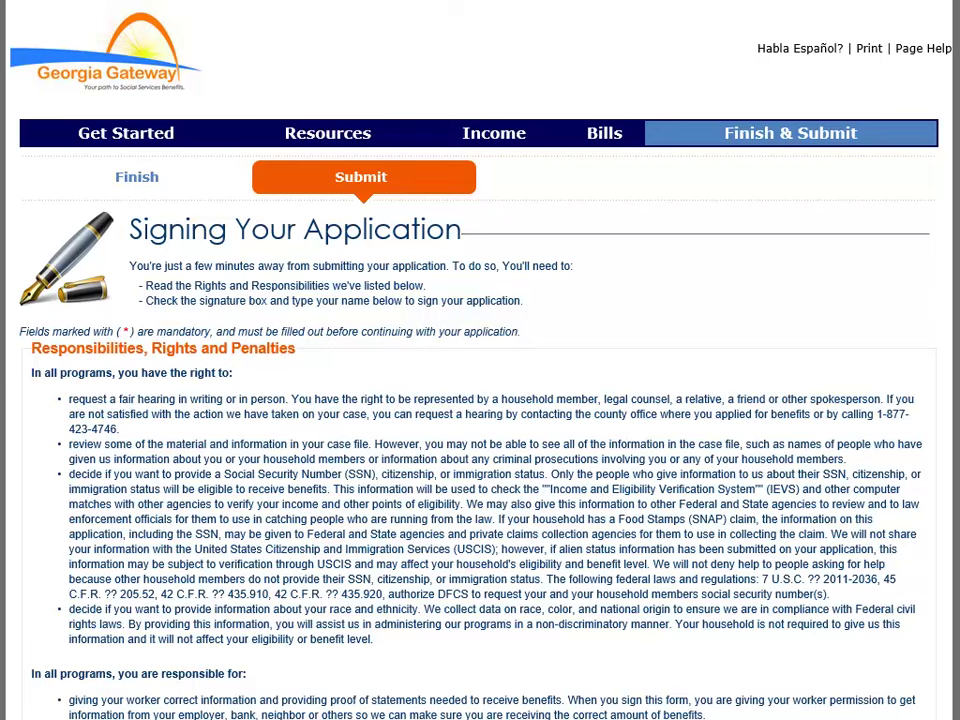
Step: Answer No to registering to vote
scroll(480, 400, "down", 5)
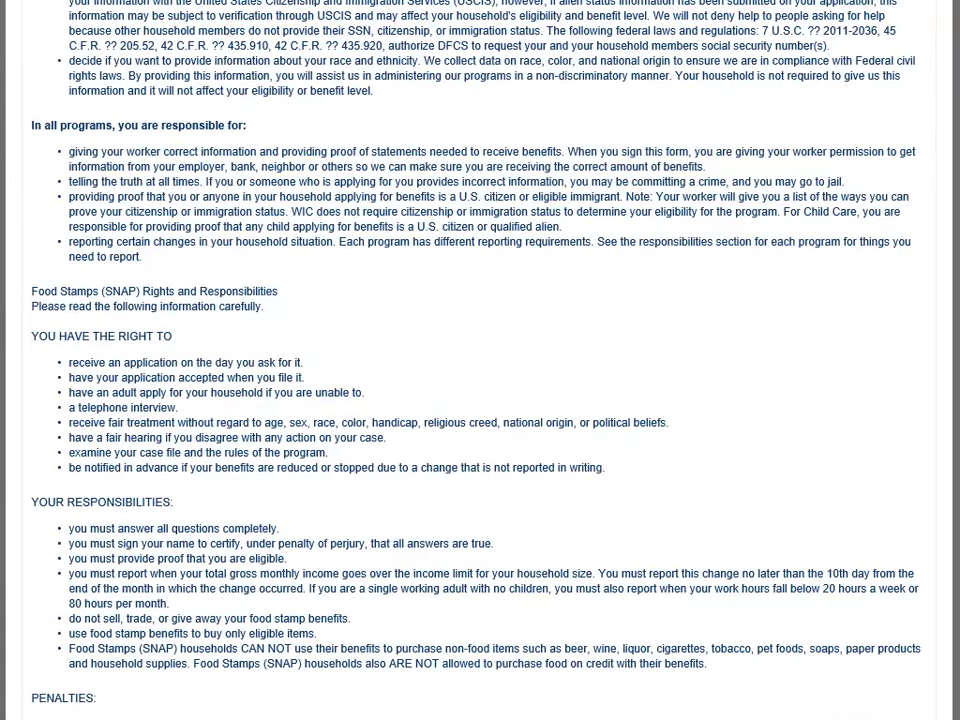
scroll(432, 548, "down", 10)
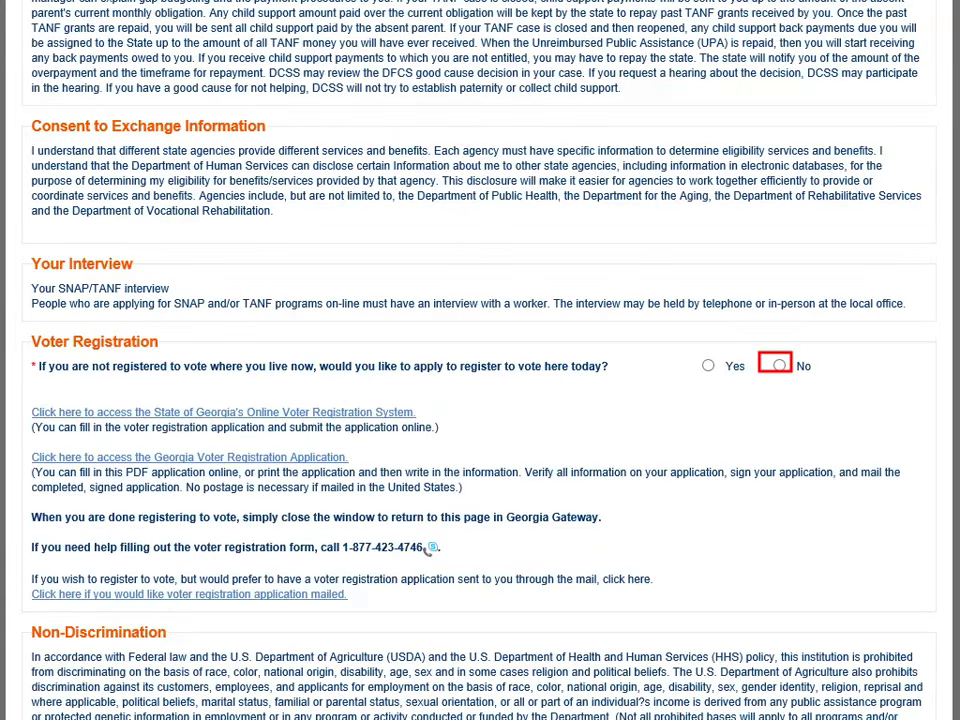
left_click(779, 365)
Step: Sign electronically with the applicant's first and last name and submit the application
scroll(480, 360, "down", 8)
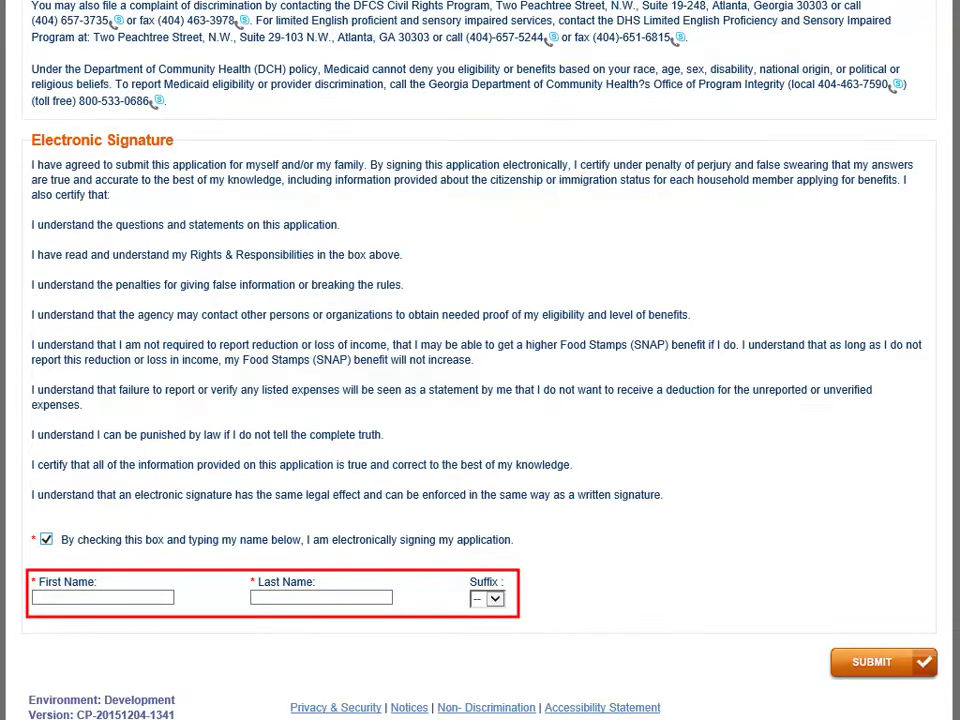
key("Tab")
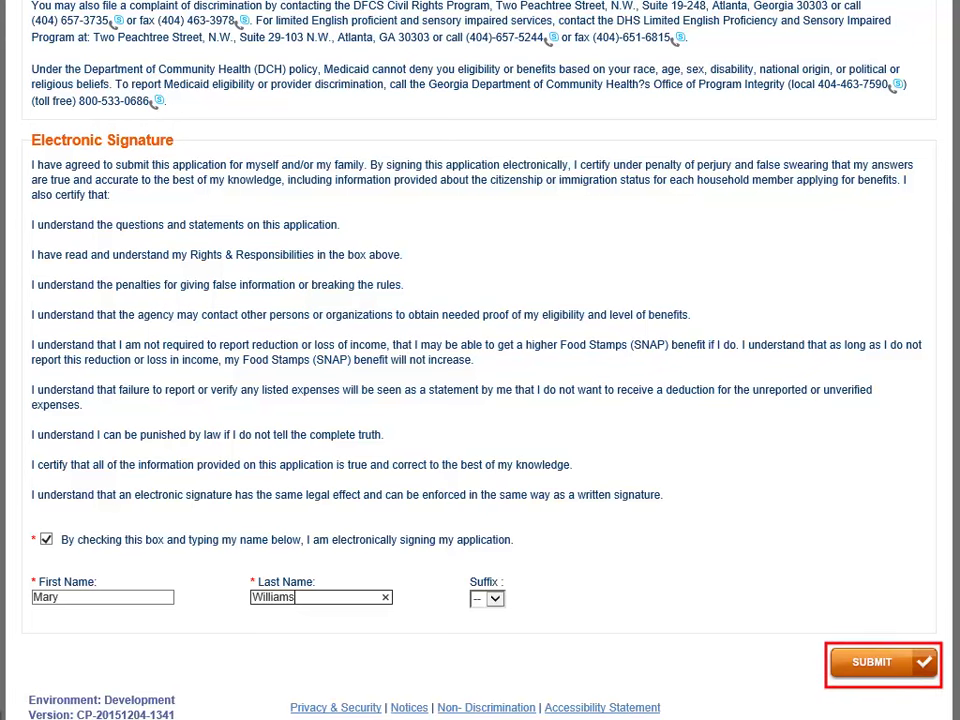
key("Return")
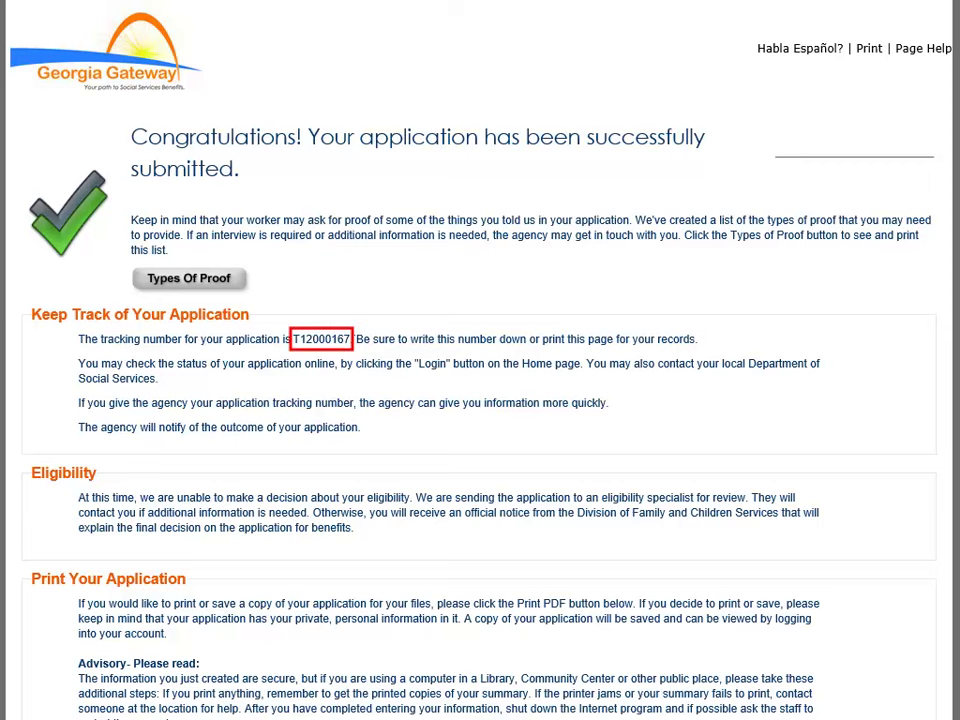
Step: Scroll the submission confirmation to review the tracking number
scroll(480, 360, "down", 3)
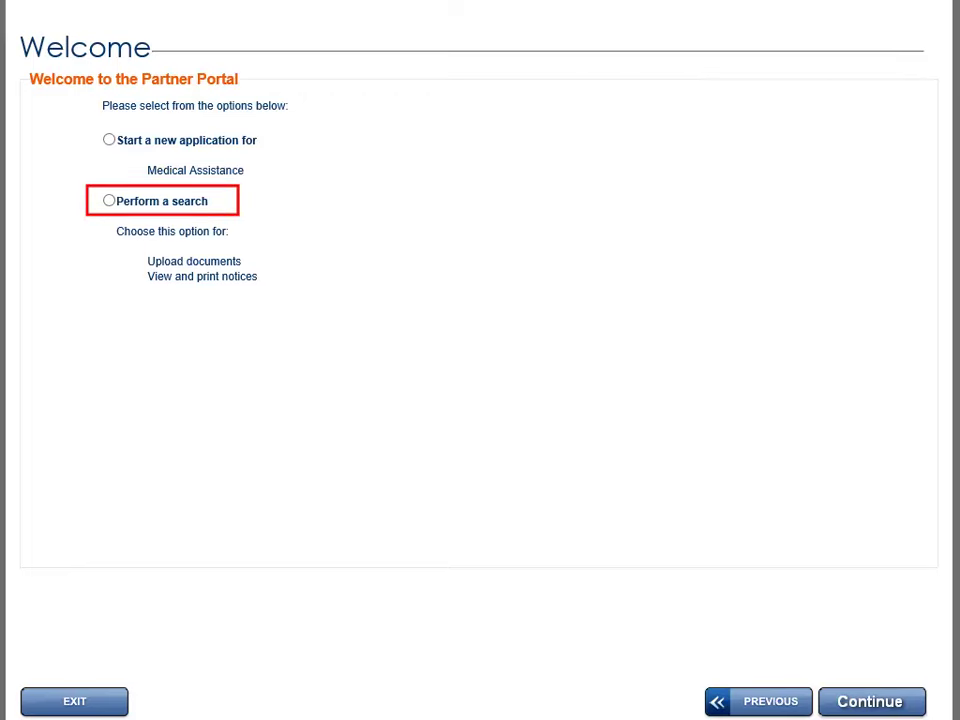
Step: Choose 'Perform a search' to look up an existing case
left_click(109, 200)
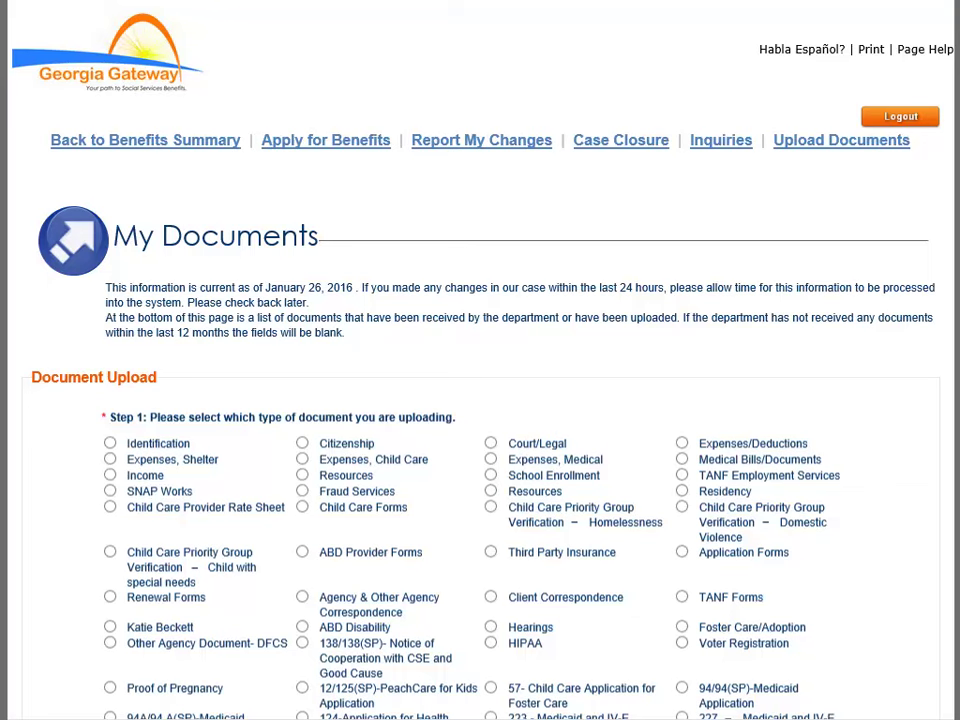
Step: Choose Expenses, Shelter as the Step 1 document type
scroll(480, 400, "down", 4)
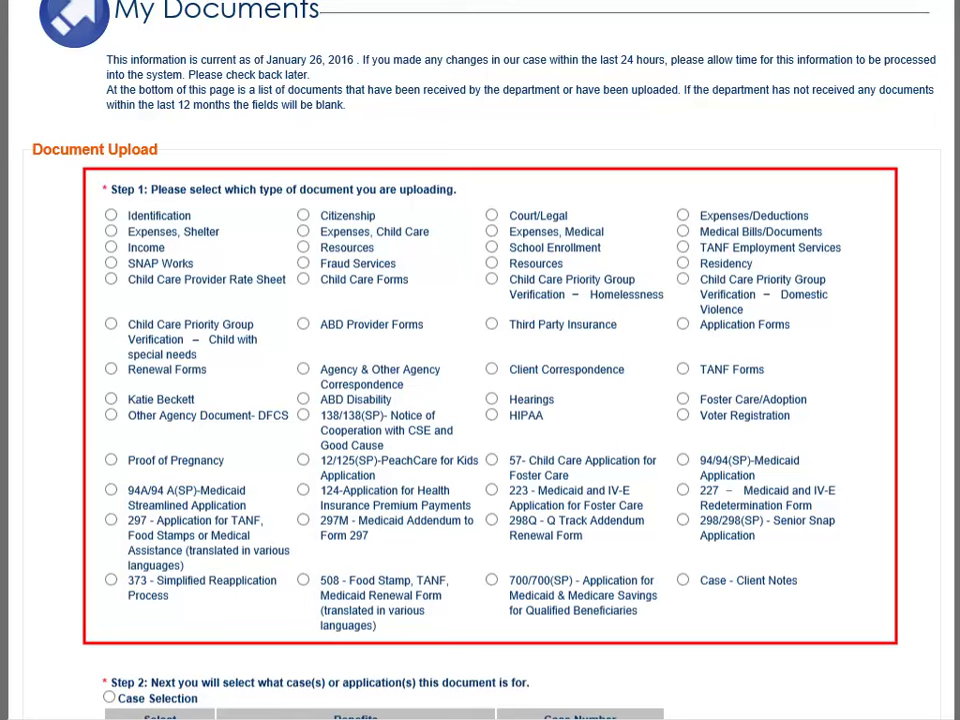
left_click(110, 231)
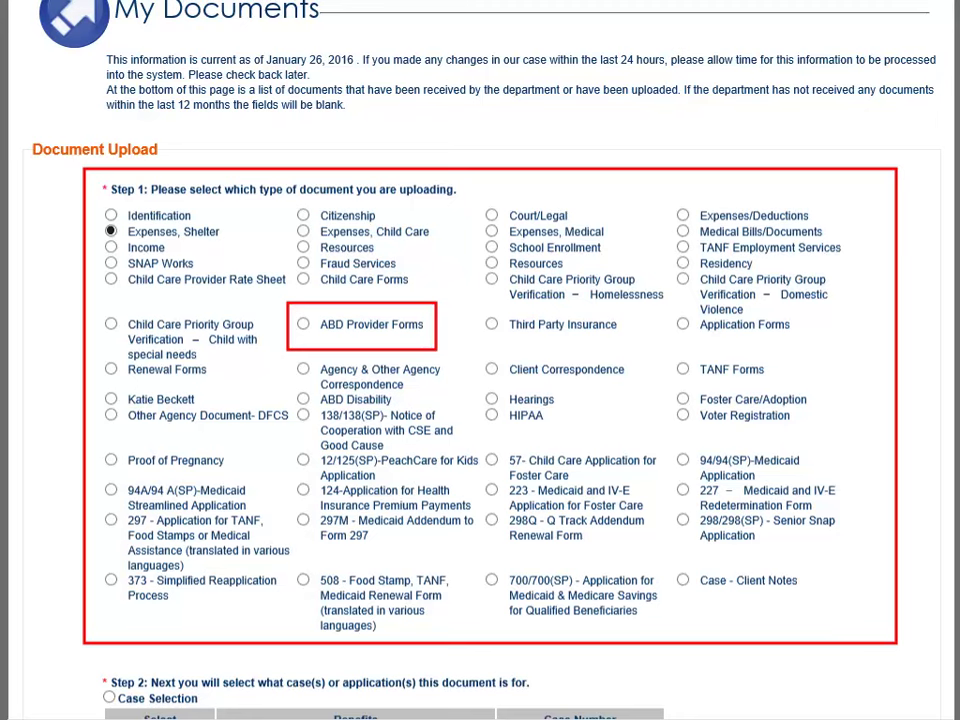
Step: Tie the uploaded document to the Medical Assistance case via Case Selection
scroll(480, 400, "down", 4)
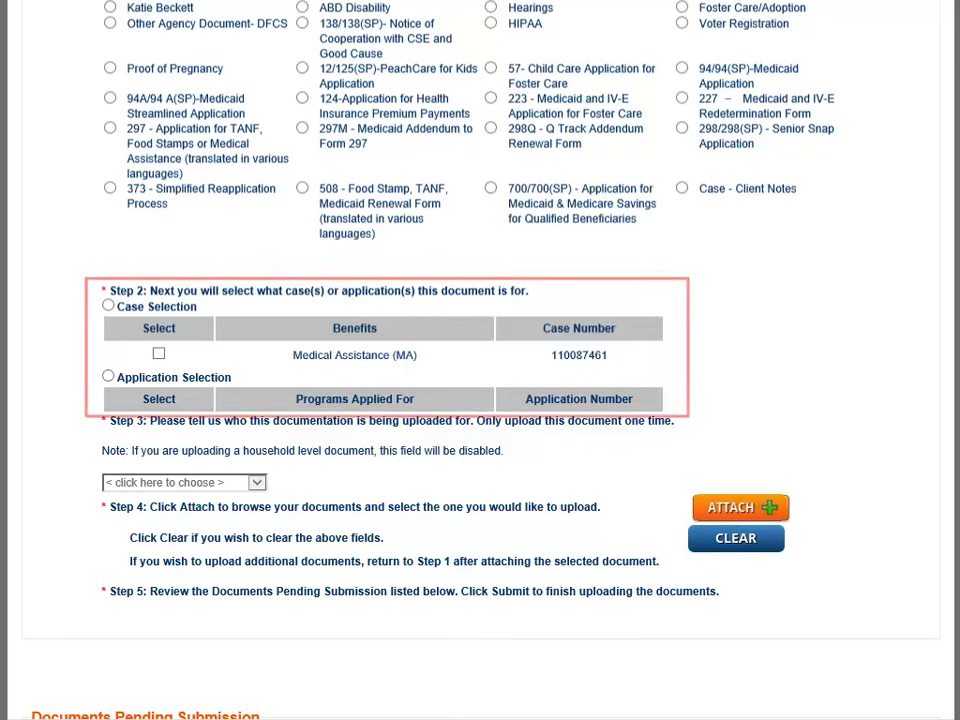
left_click(158, 353)
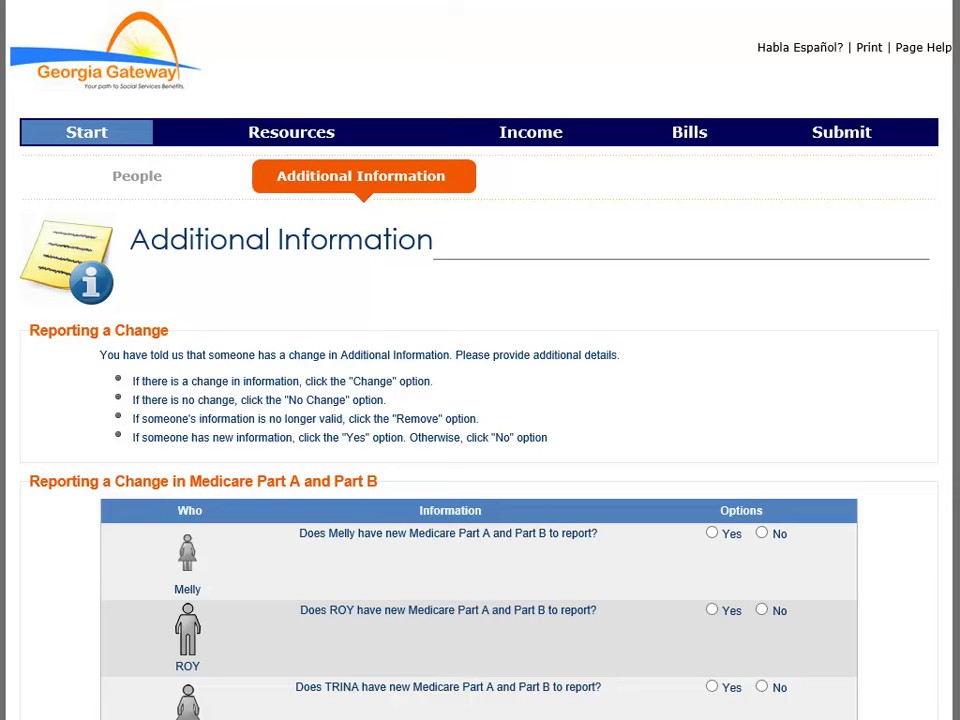
Step: Scroll through the Additional Information sections on Medicare Part A and Part B
scroll(480, 400, "down", 2)
scroll(480, 400, "down", 10)
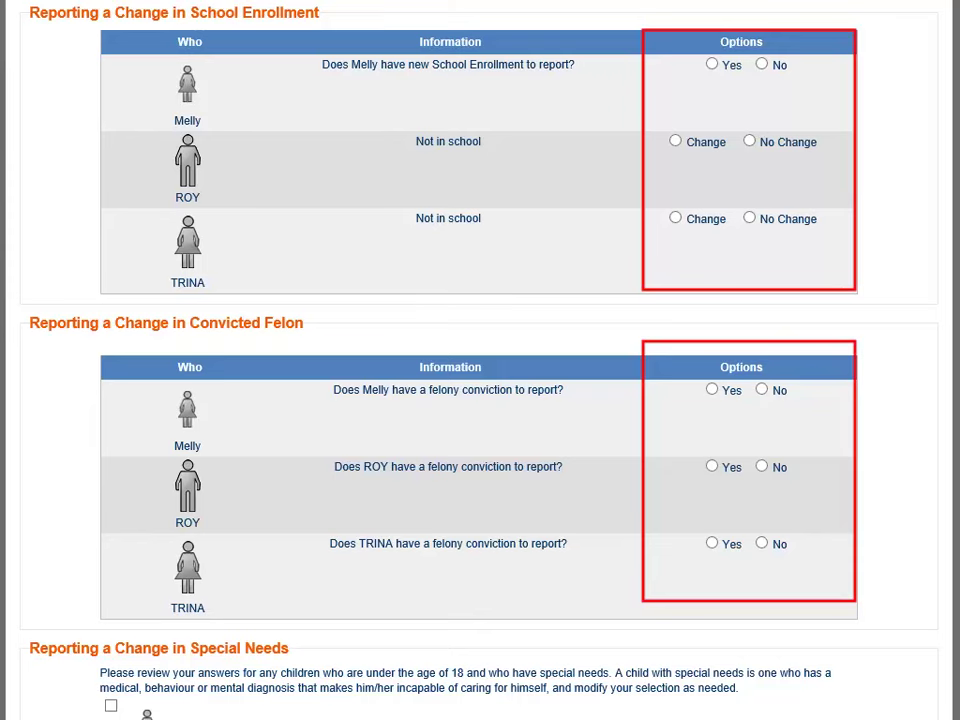
scroll(480, 400, "down", 10)
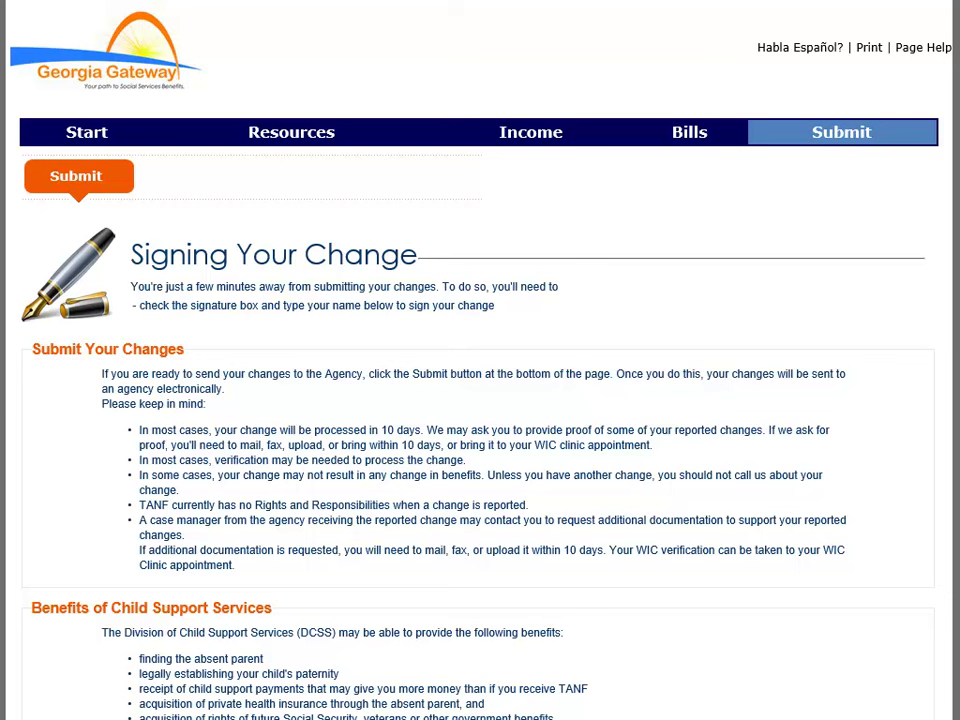
Step: Scroll down the Signing Your Change page to the Electronic Signature section
scroll(480, 360, "down", 5)
scroll(480, 360, "down", 10)
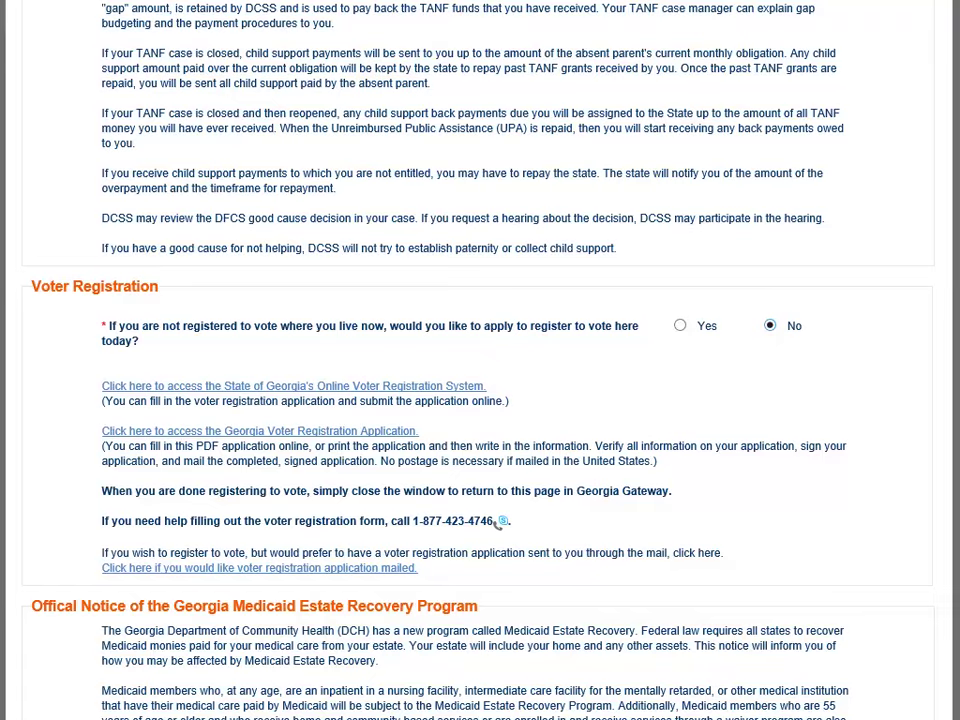
scroll(311, 568, "down", 15)
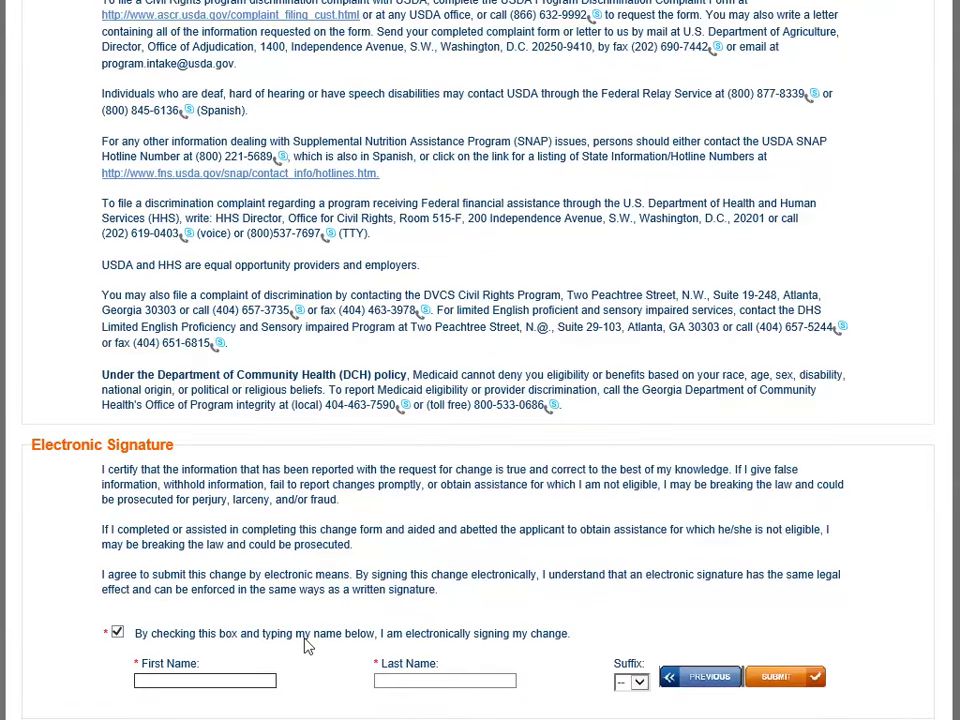